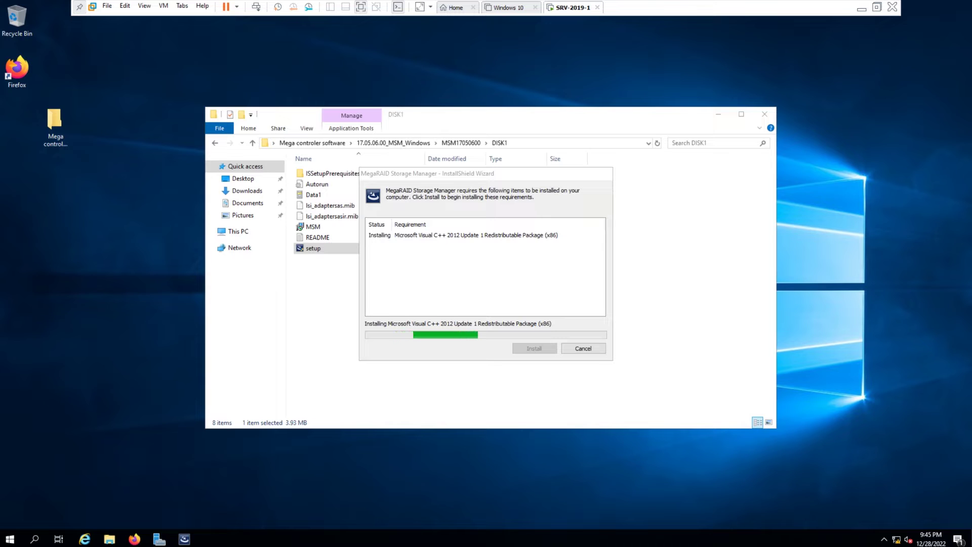
Accept the license agreement and advance through the MegaRAID Storage Manager setup wizard until it is ready to install.
drag(430, 173, 333, 276)
click(536, 350)
click(367, 314)
key(Return)
key(Return)
key(Return)
key(Return)
key(Return)
key(Return)
key(Return)
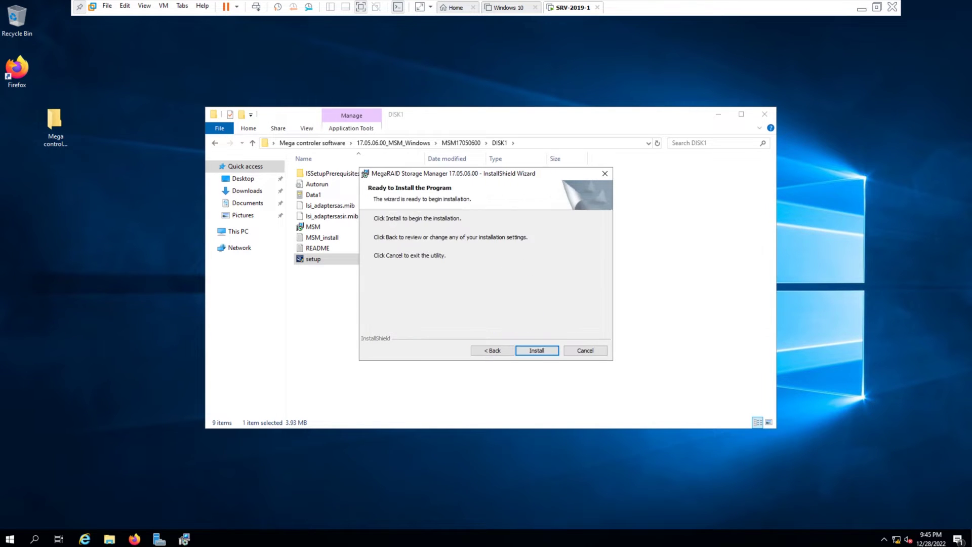
Install MegaRAID Storage Manager, dismiss the popup during installation and finish the wizard.
key(Return)
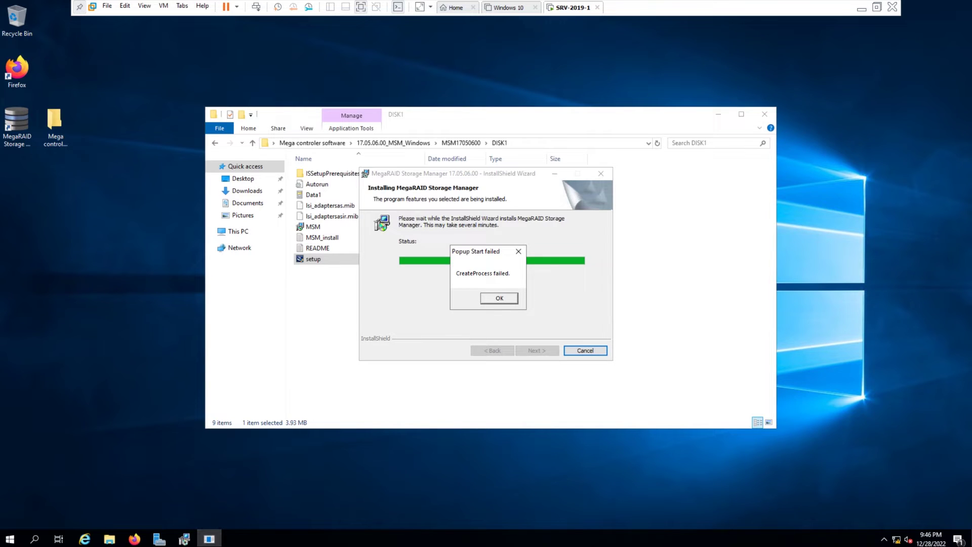
key(Return)
key(Return)
key(Return)
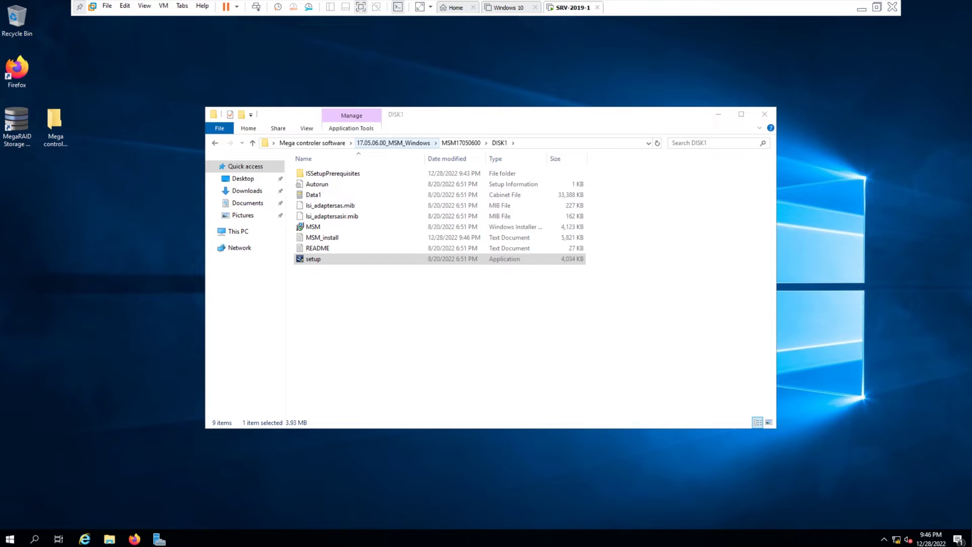
Try to launch MegaRAID Storage Manager from the desktop.
double_click(17, 126)
click(718, 114)
click(17, 129)
click(599, 269)
Open the README file in the installer's DISK1 folder and reposition its window on the desktop.
click(109, 538)
click(109, 539)
click(164, 491)
double_click(317, 248)
drag(282, 115, 302, 78)
Read Step 1 of the README's pre-requisites on unzipping OpenJRE and placing the javax.activation.jar file.
drag(133, 208, 131, 236)
drag(457, 227, 131, 209)
click(145, 209)
mouse_move(505, 217)
mouse_down()
mouse_move(570, 217)
mouse_move(501, 218)
mouse_up()
click(131, 236)
click(131, 236)
click(131, 236)
drag(571, 218, 475, 209)
click(457, 227)
drag(591, 217, 485, 218)
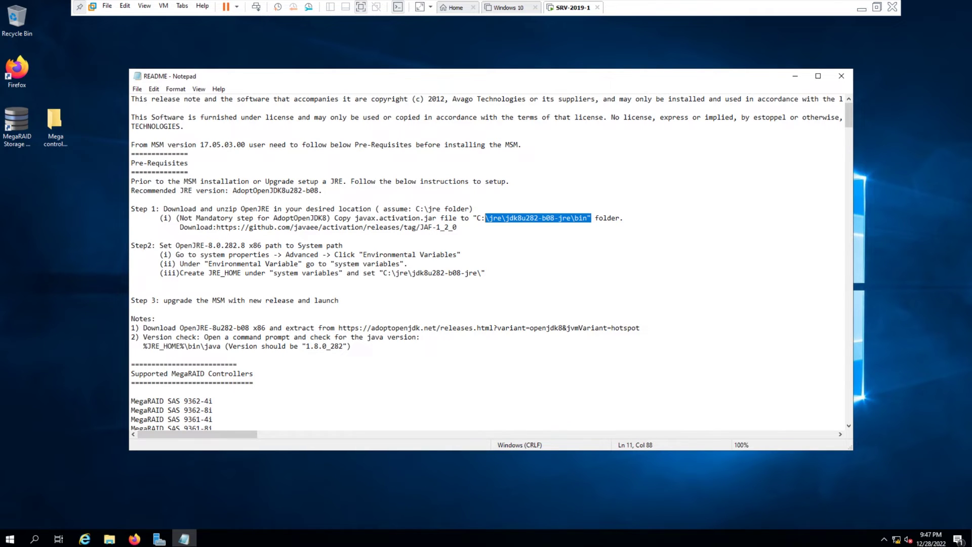
Browse the JRE folder supplied with the controller software and examine the files inside it.
mouse_move(109, 539)
click(55, 498)
key(Return)
click(314, 201)
double_click(314, 201)
double_click(344, 190)
double_click(324, 190)
scroll(442, 319, down, 12)
scroll(442, 319, up, 12)
Copy the JRE folder from the controller software files to the root of drive C.
click(456, 160)
click(505, 159)
click(488, 160)
right_click(340, 201)
click(364, 294)
click(241, 248)
double_click(455, 297)
right_click(328, 279)
click(349, 335)
Check the contents of the JRE folder copied to drive C.
double_click(313, 254)
double_click(344, 191)
double_click(313, 190)
scroll(354, 319, down, 4)
scroll(355, 361, up, 4)
Review the README's activation jar note and Step 2 on creating the JRE_HOME system variable.
click(805, 227)
drag(623, 218, 181, 217)
click(187, 227)
drag(179, 217, 622, 218)
click(131, 282)
drag(135, 245, 330, 245)
click(298, 254)
drag(208, 273, 241, 273)
right_click(235, 274)
click(248, 307)
drag(273, 273, 338, 273)
drag(485, 273, 379, 272)
click(131, 281)
Open Environment Variables from the computer's advanced system properties and start a new system variable.
click(109, 538)
click(55, 496)
right_click(251, 248)
click(280, 383)
click(268, 207)
click(283, 317)
drag(436, 122, 301, 119)
click(377, 366)
Copy the variable name JRE_HOME from Step 2 of the README.
click(171, 410)
drag(208, 273, 242, 272)
drag(482, 273, 388, 272)
click(269, 272)
drag(242, 272, 208, 272)
right_click(214, 273)
click(238, 305)
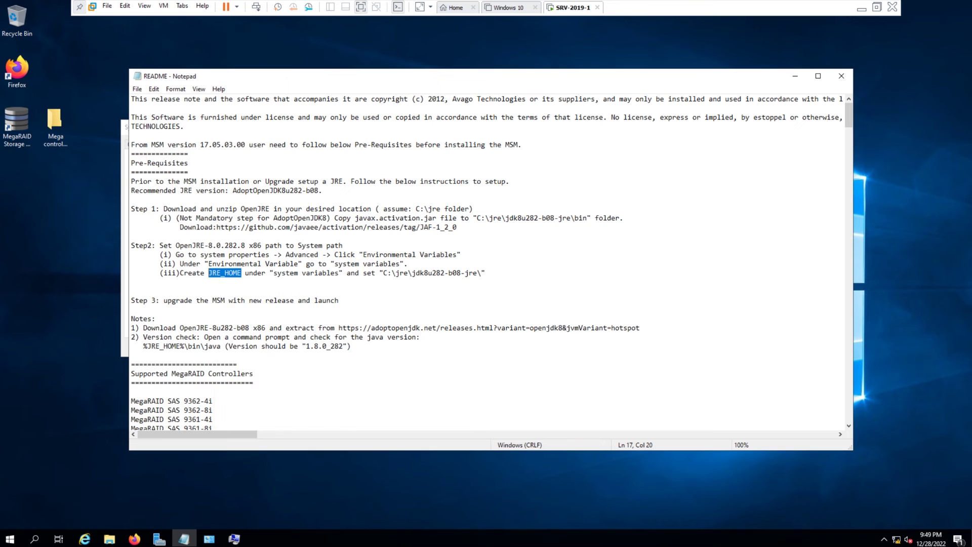
Enter JRE_HOME as the new system variable's name, using the copied text.
click(209, 538)
click(209, 539)
click(234, 538)
right_click(408, 255)
click(431, 299)
click(183, 539)
click(338, 300)
key(alt+Tab)
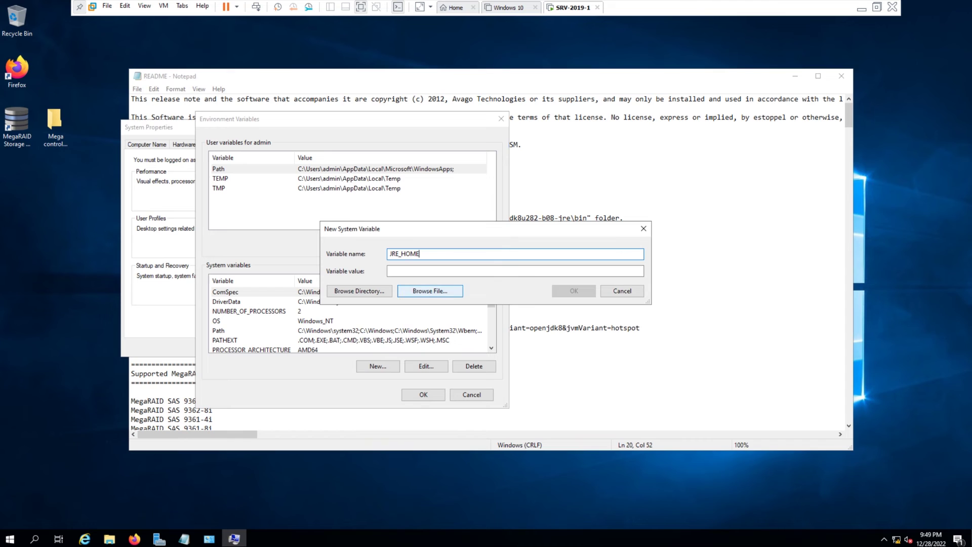
Set the JRE_HOME value by browsing to the JRE folder on drive C.
click(360, 290)
double_click(443, 252)
click(469, 322)
click(458, 262)
scroll(486, 277, down, 4)
scroll(486, 277, up, 2)
click(499, 272)
key(Return)
drag(495, 270, 389, 271)
Save the new system variable and close the Environment Variables and System Properties dialogs with the changes applied.
click(574, 290)
click(423, 395)
click(221, 347)
Launch MegaRAID Storage Manager from the desktop and minimize the other open windows.
click(17, 130)
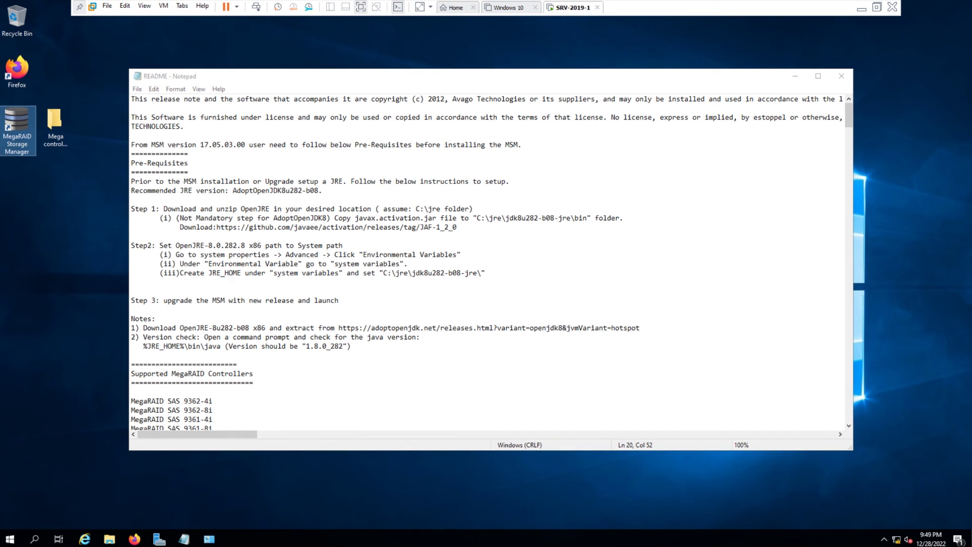
drag(389, 96, 330, 113)
drag(274, 109, 237, 145)
click(486, 114)
click(717, 114)
click(494, 132)
click(721, 131)
Reposition the MegaRAID Storage Manager window and run host discovery for IP address 192.168.10.252.
drag(368, 148, 410, 130)
drag(402, 124, 393, 98)
click(244, 216)
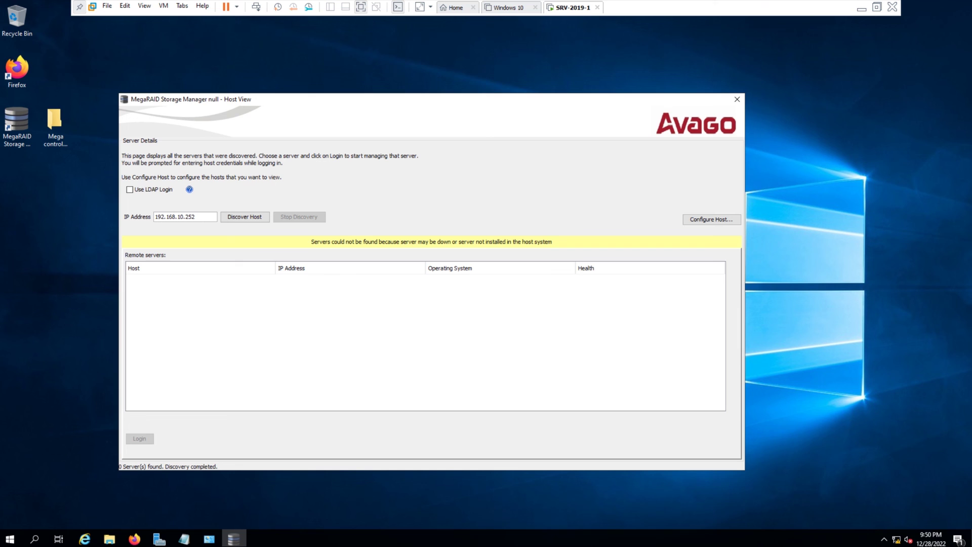